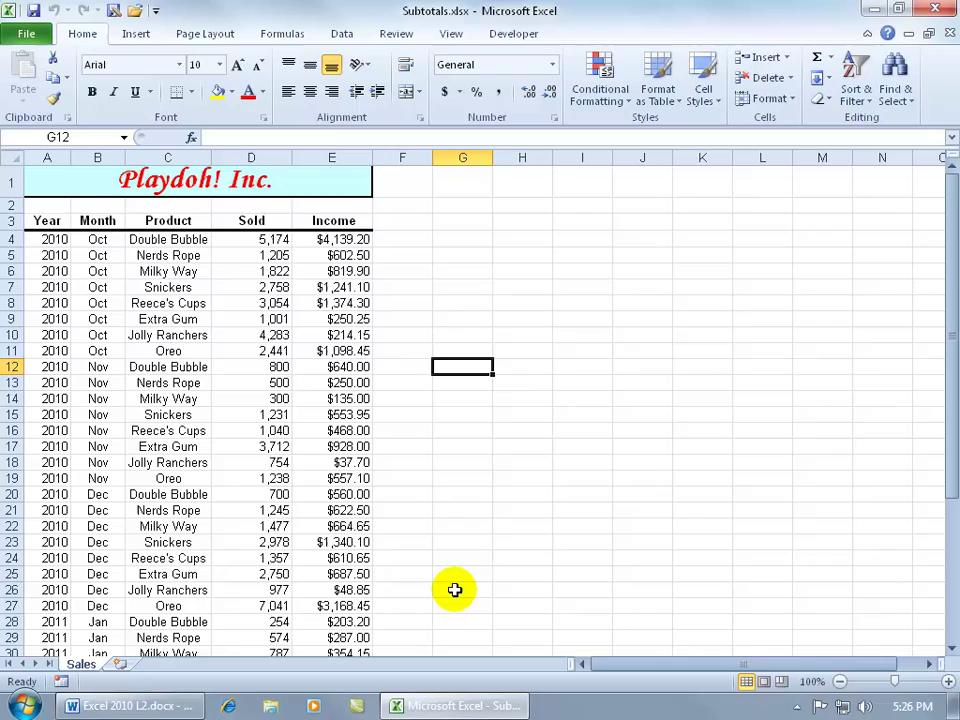
- Try inserting a blank row above the first 2011 record, and undo the insertion
scroll(454, 590, "down", 8)
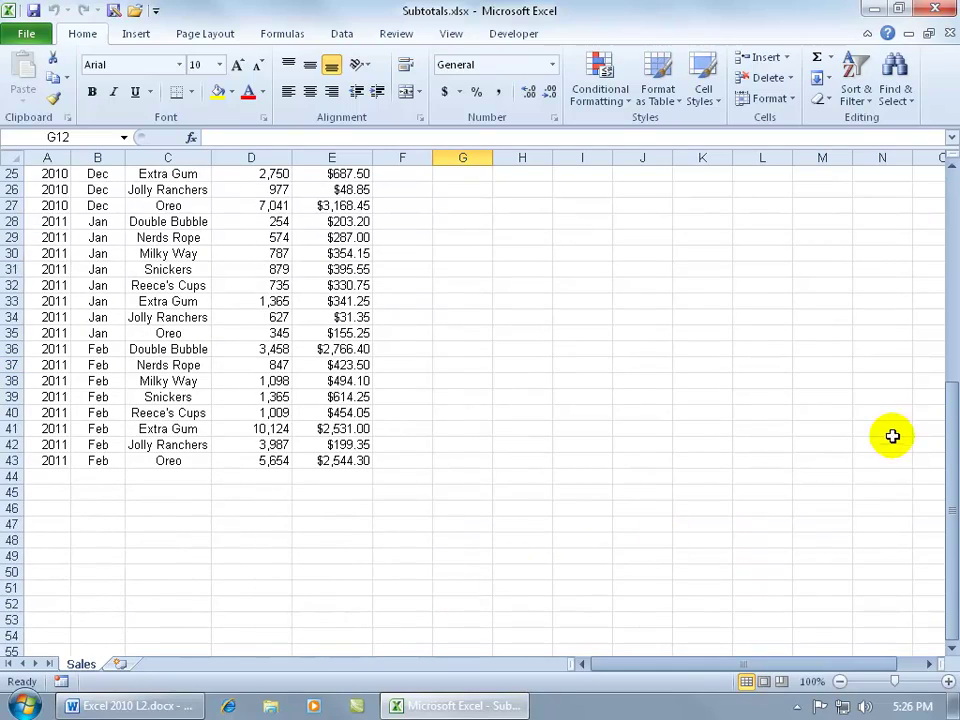
left_click_drag(943, 428, 943, 160)
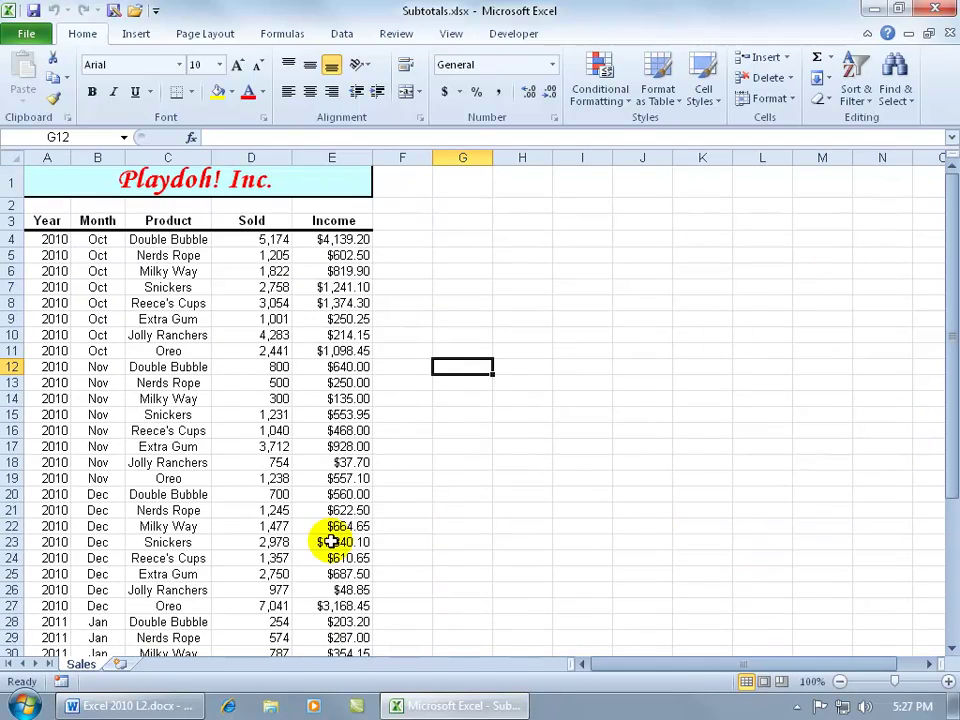
right_click(12, 622)
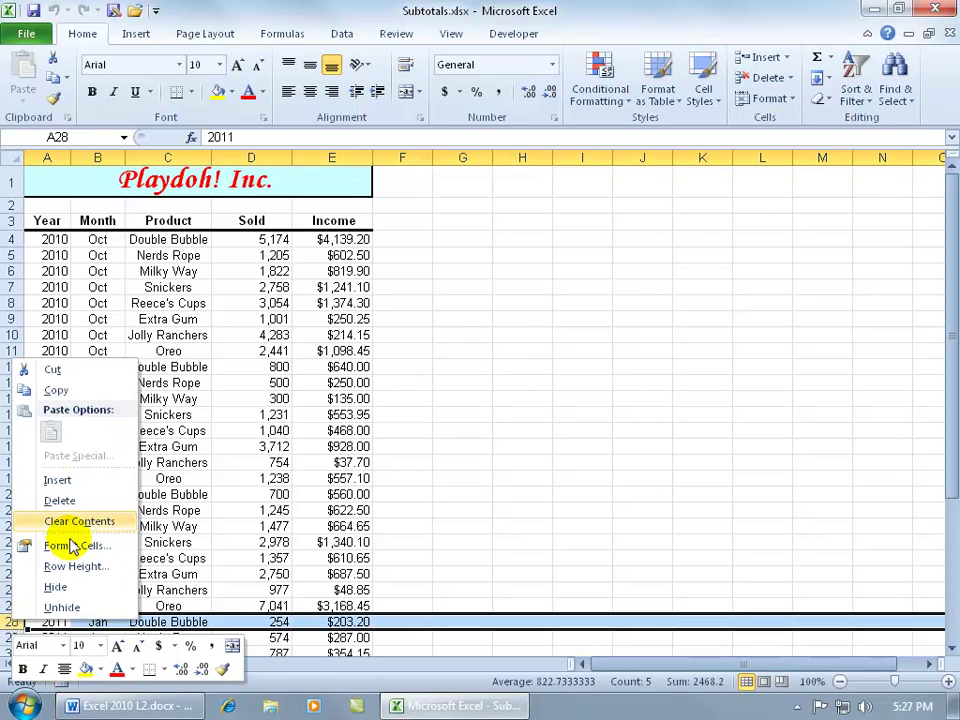
left_click(57, 480)
left_click(344, 622)
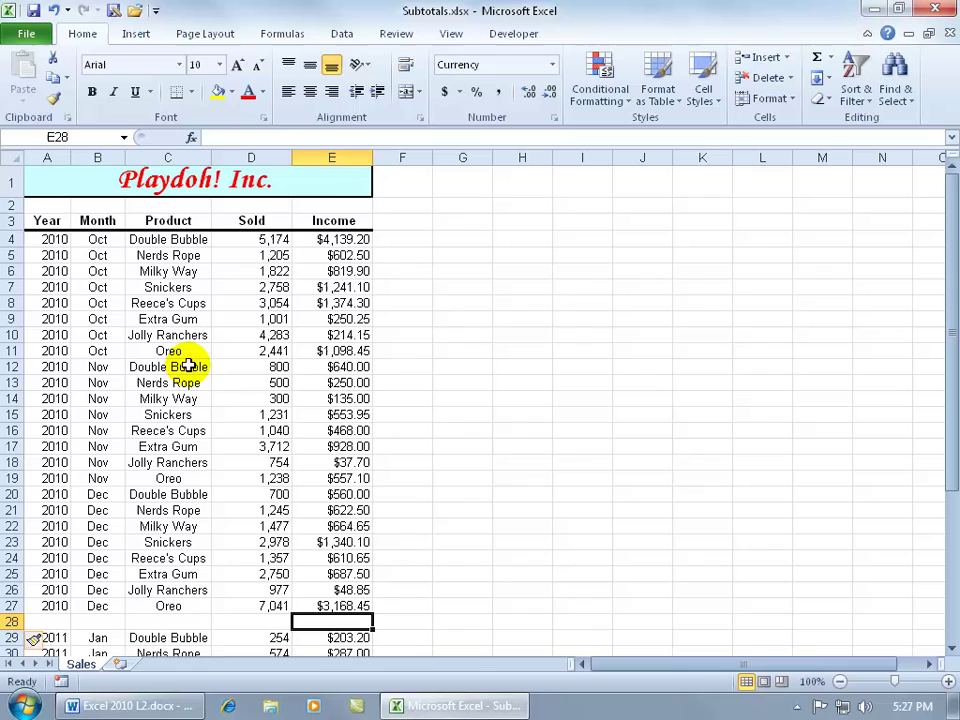
left_click(53, 11)
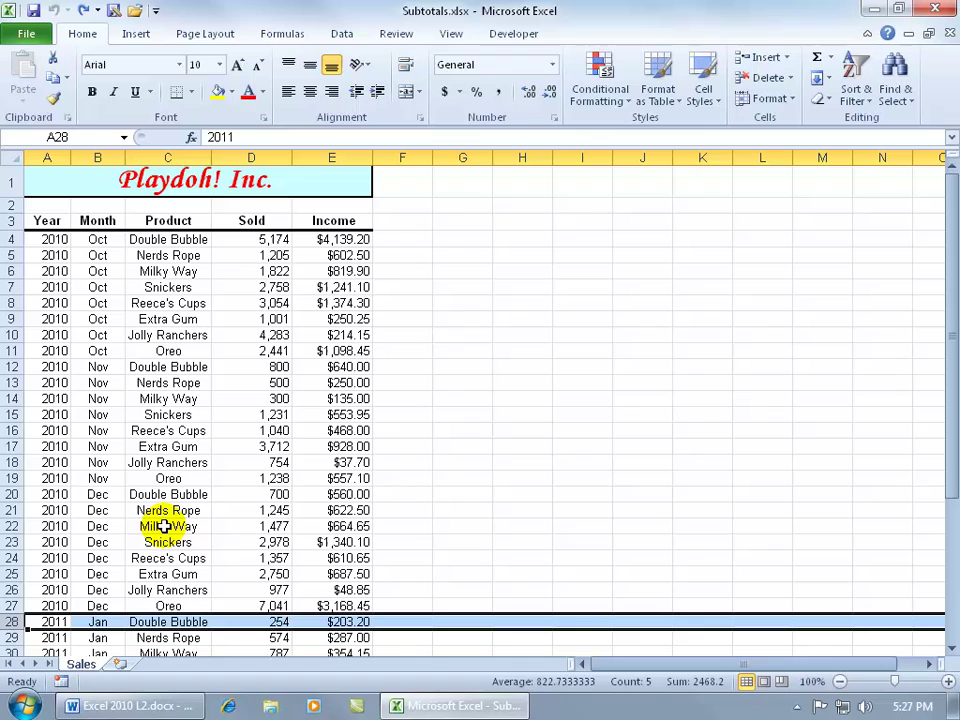
- Add subtotals to the sales list that sum Income at each change in Year
left_click(172, 398)
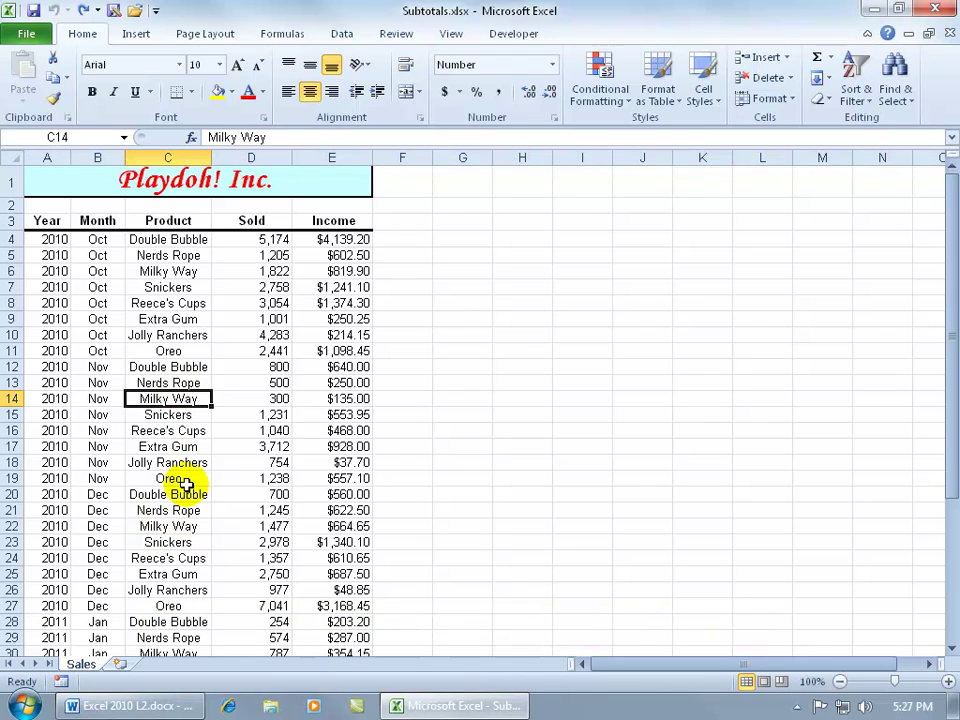
left_click(342, 33)
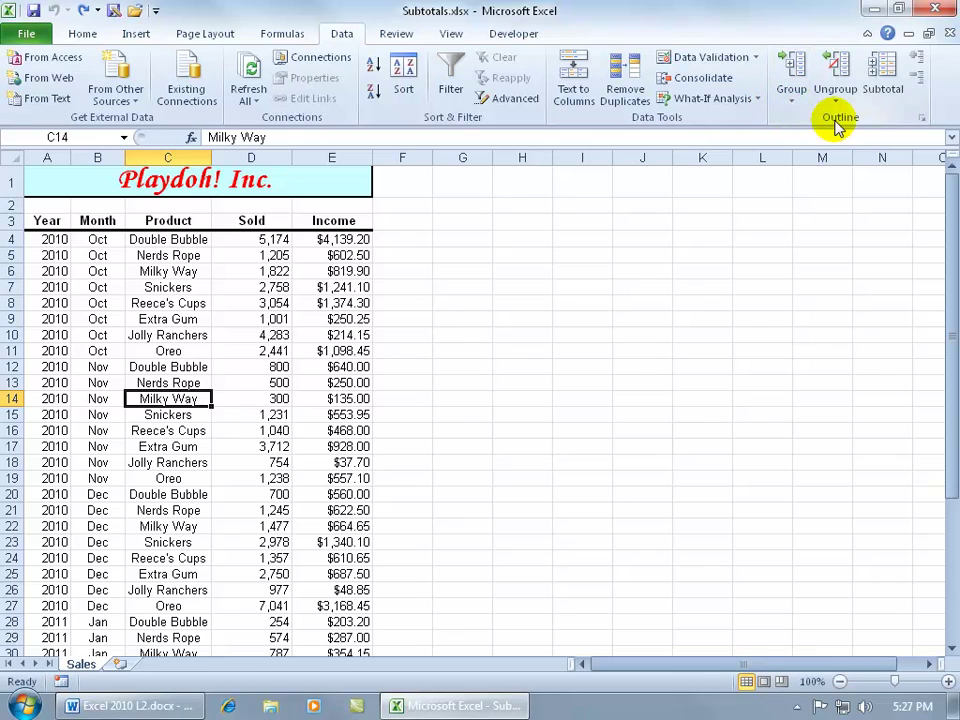
left_click(883, 80)
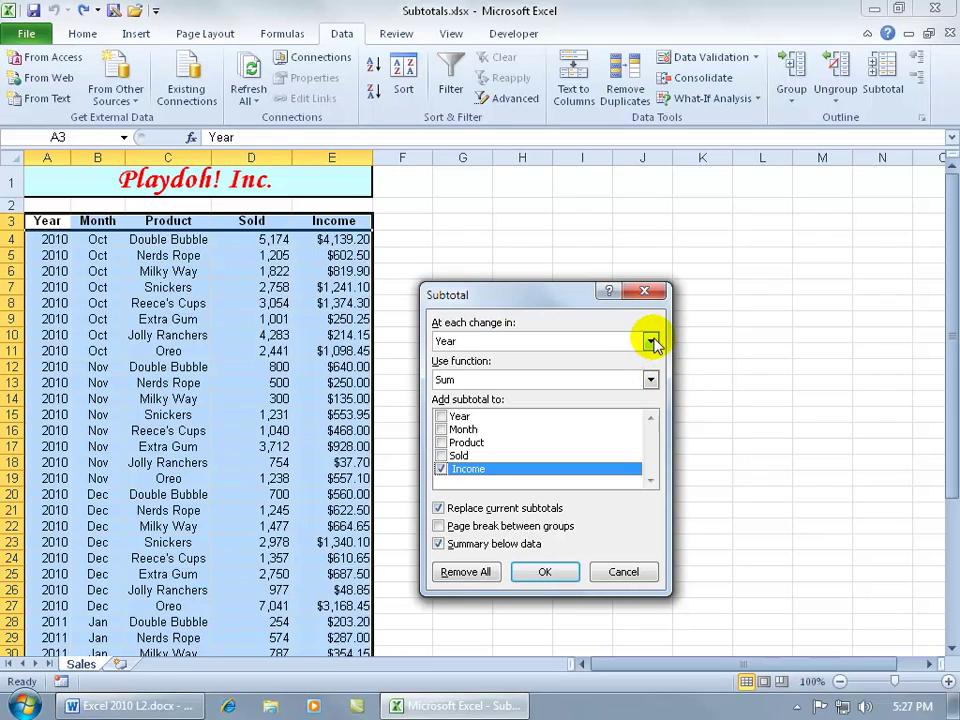
left_click(651, 342)
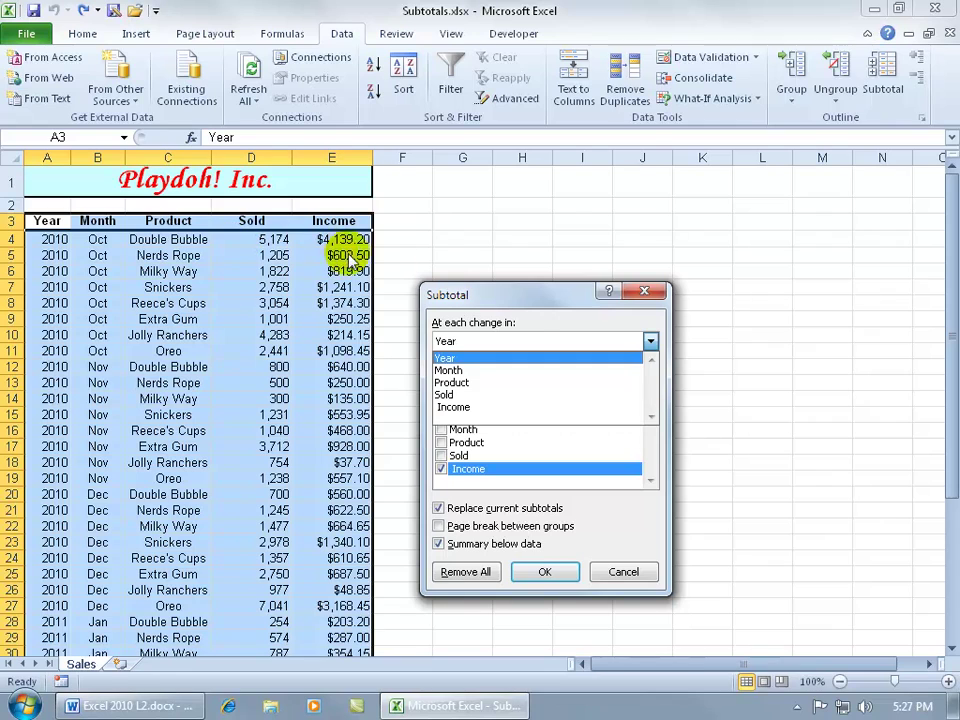
left_click(471, 359)
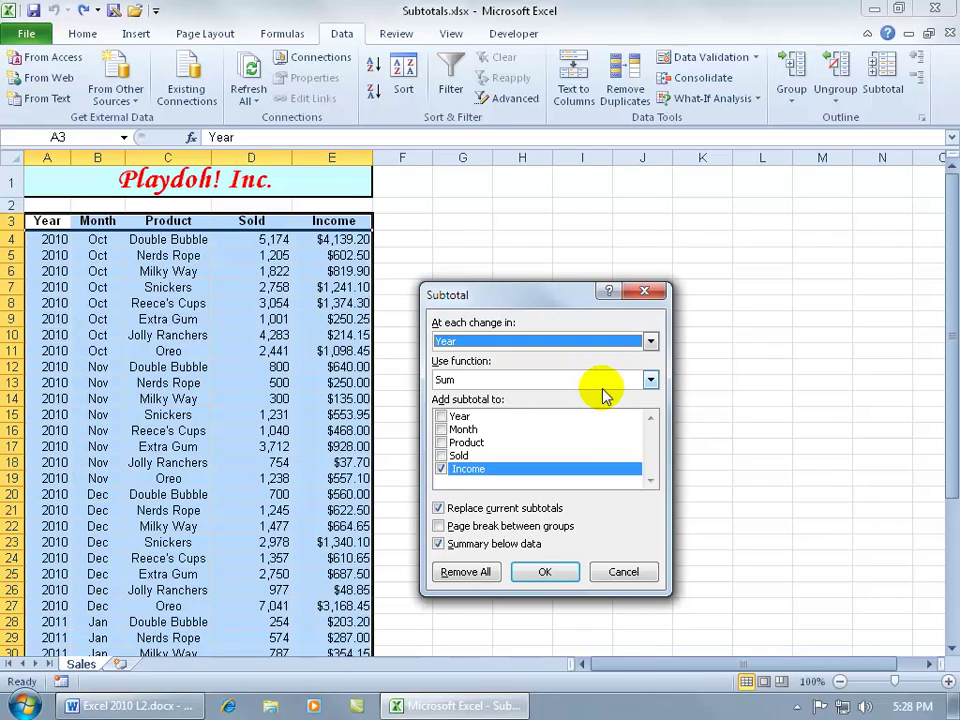
left_click(650, 381)
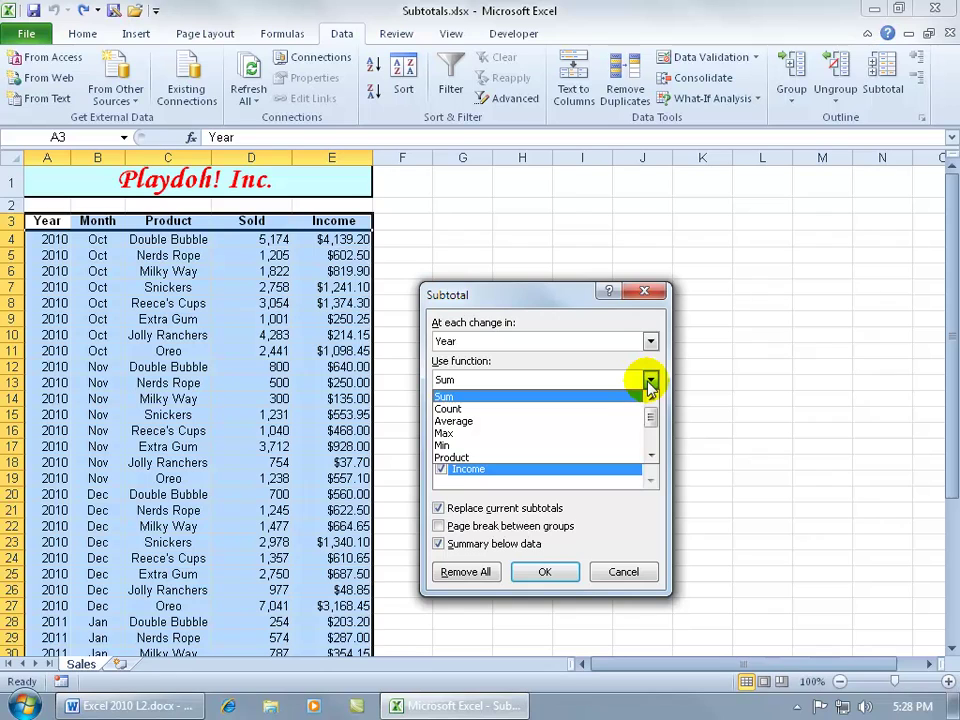
left_click(622, 396)
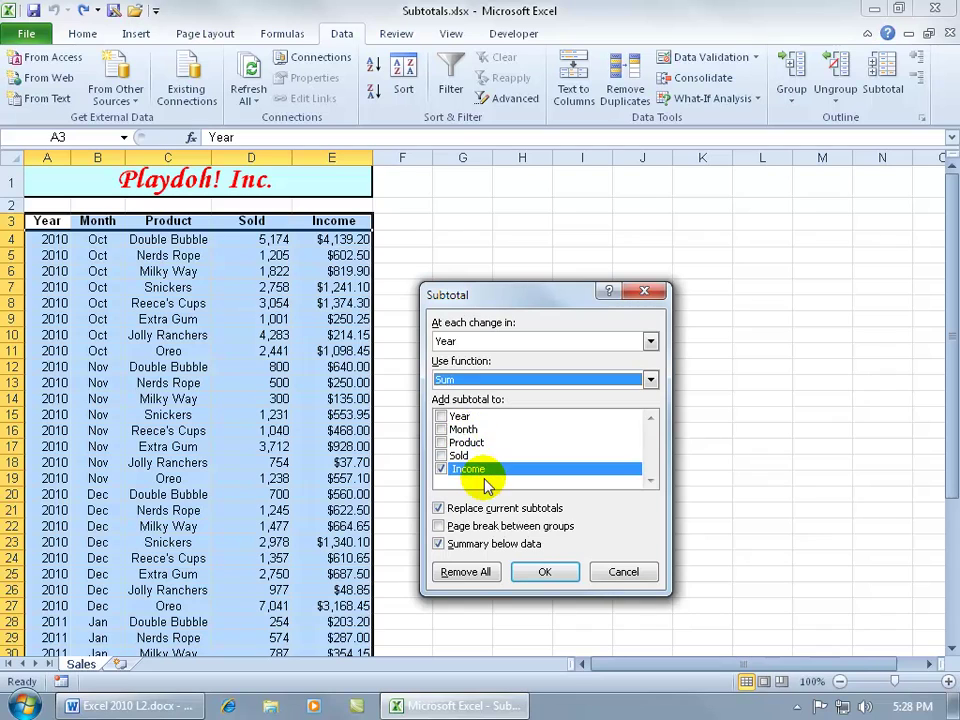
left_click(542, 571)
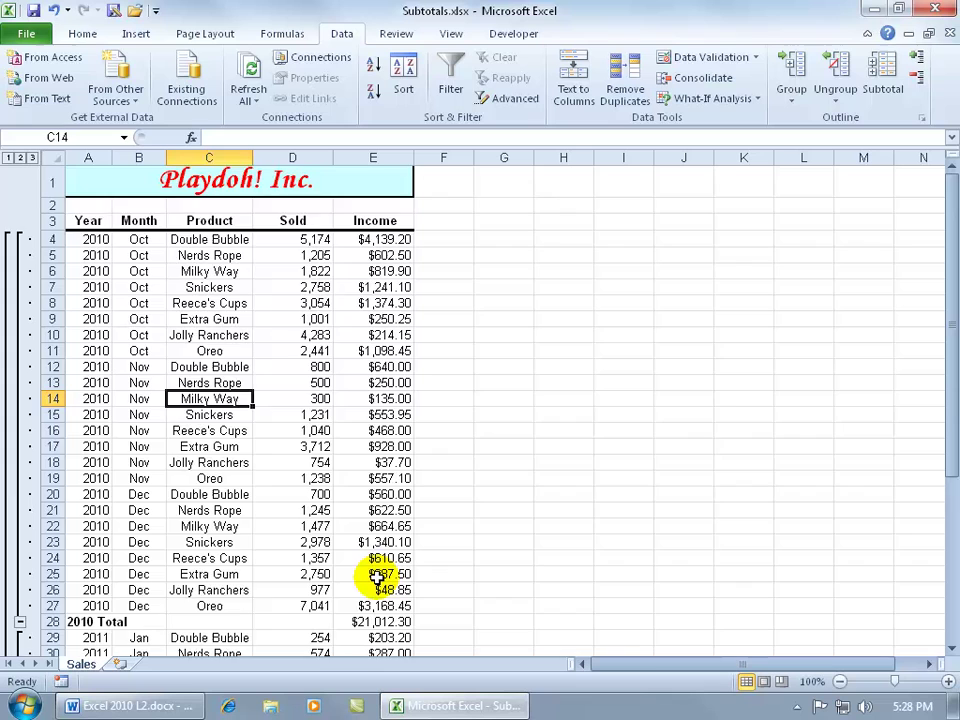
- Review the yearly and grand total rows, and collapse the 2011 and 2010 detail groups
scroll(384, 576, "down", 3)
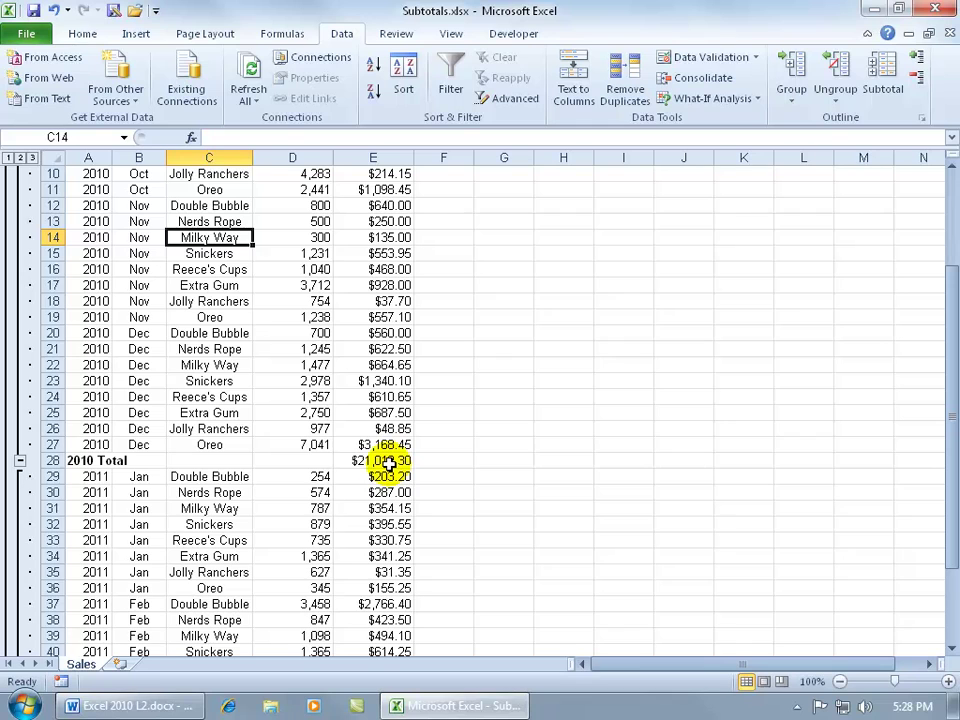
scroll(420, 574, "down", 5)
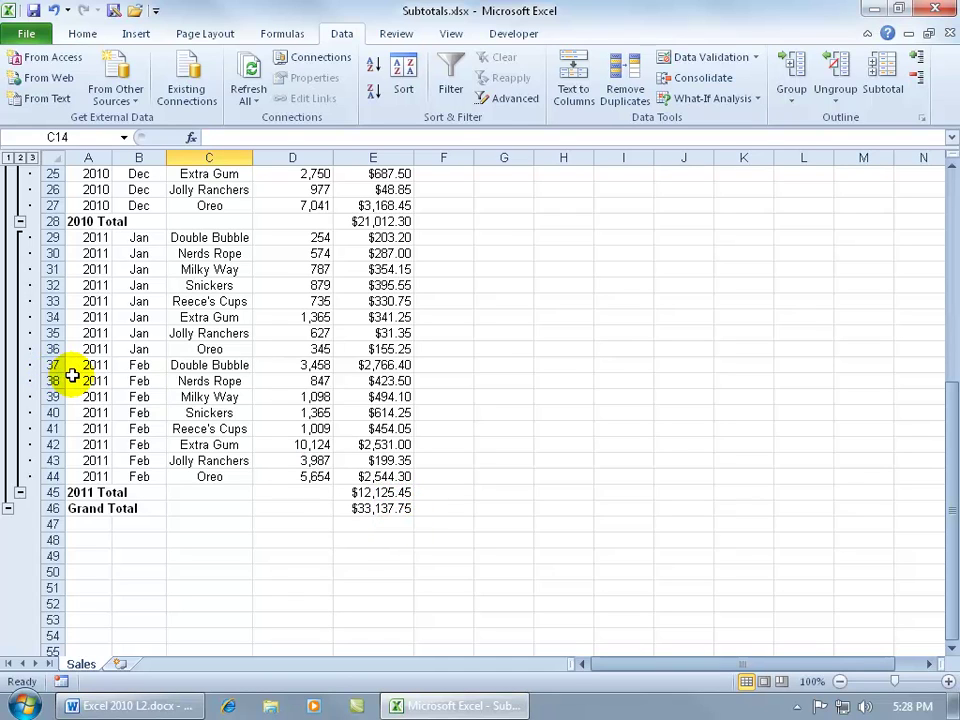
left_click_drag(945, 446, 950, 410)
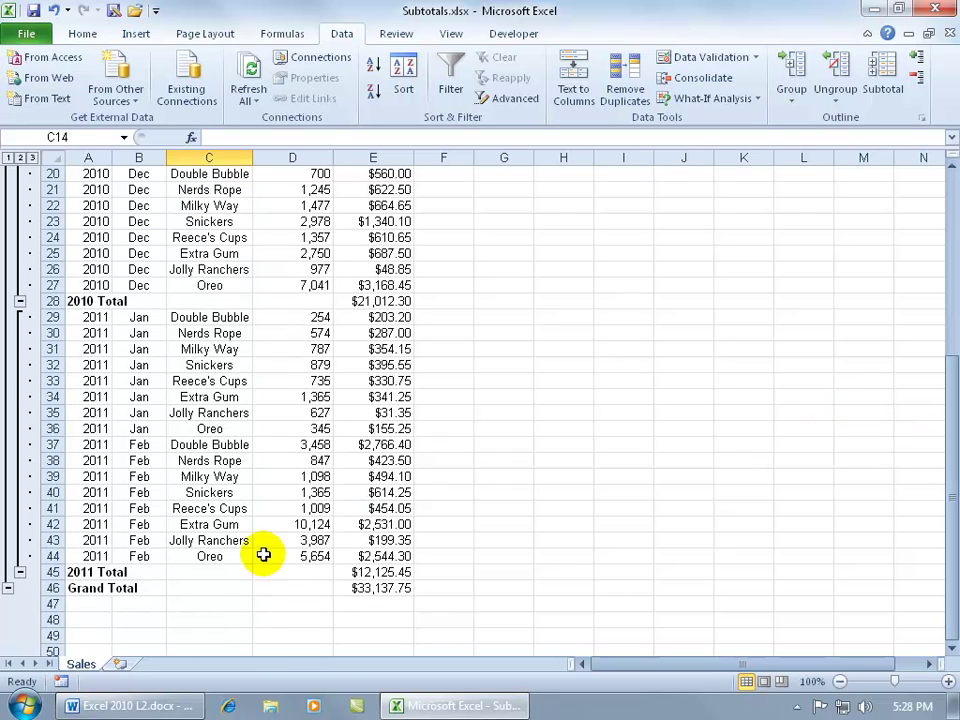
left_click(20, 573)
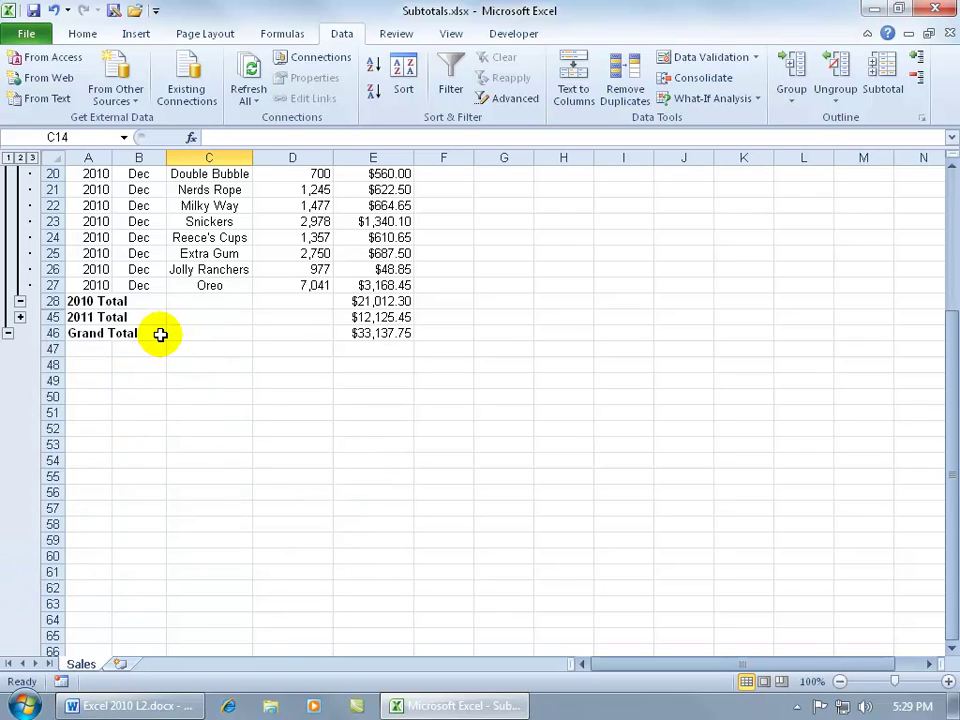
left_click_drag(948, 448, 948, 316)
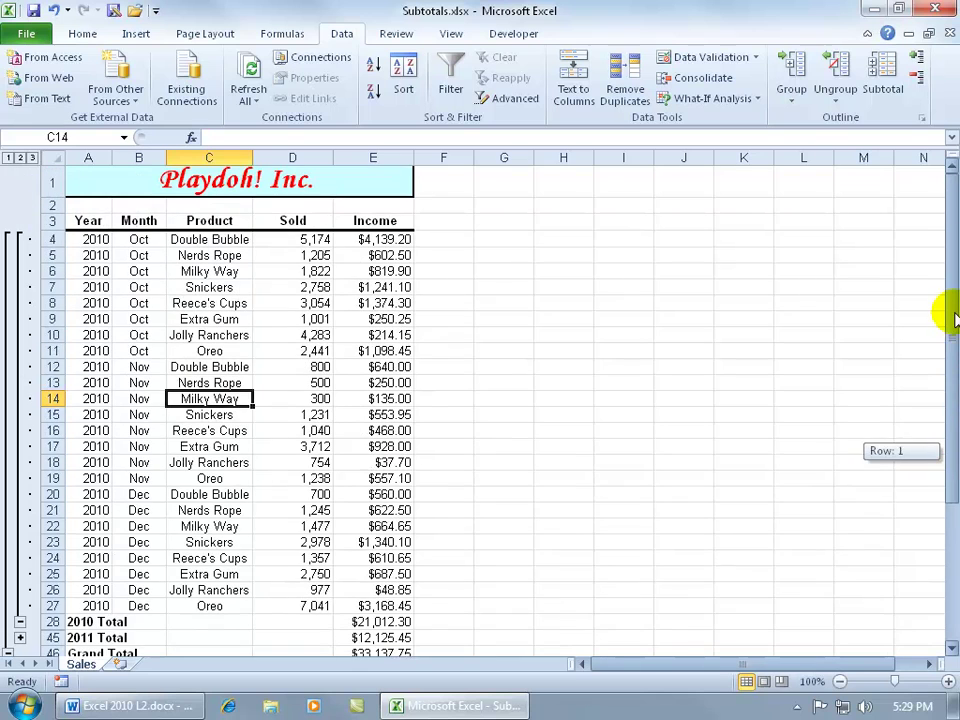
left_click(19, 622)
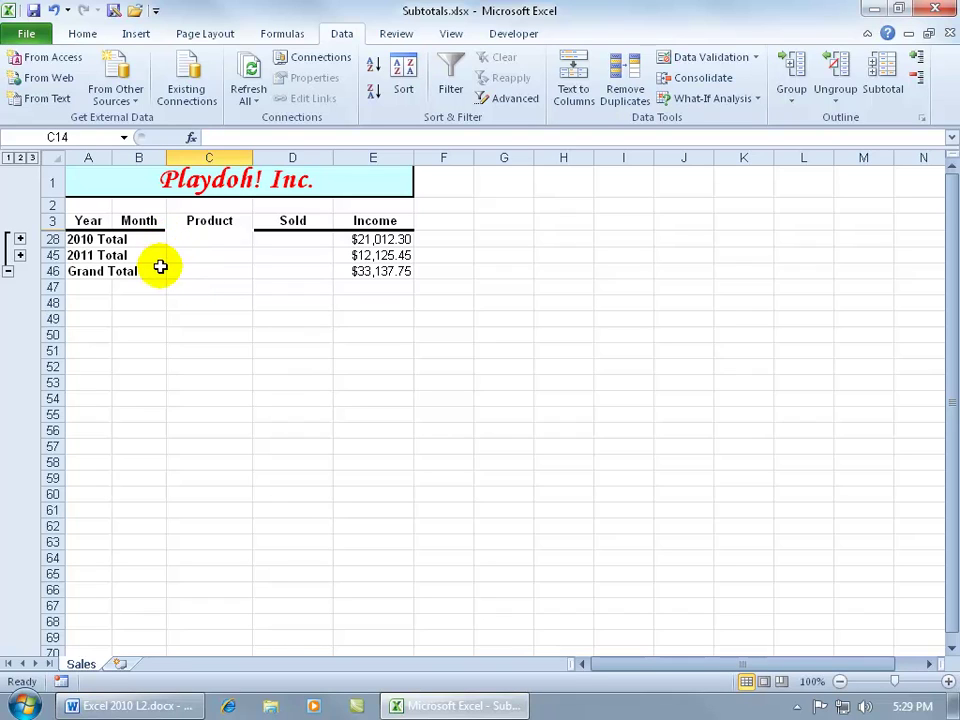
- Collapse and re-expand the grand total group, and step the outline through levels 1, 2 and 3
left_click(7, 271)
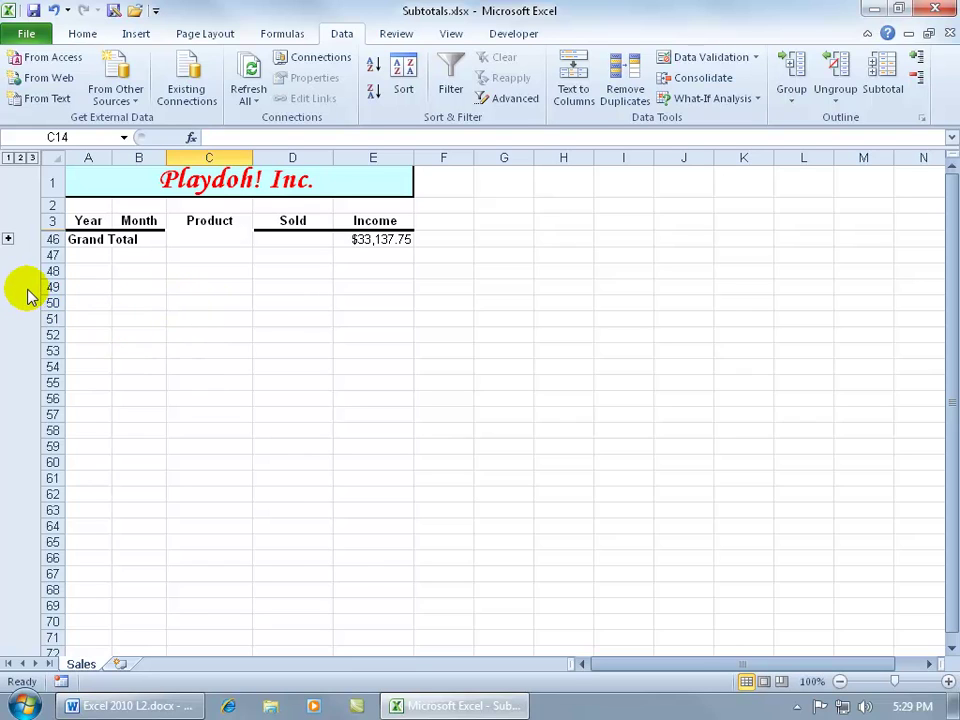
left_click(8, 240)
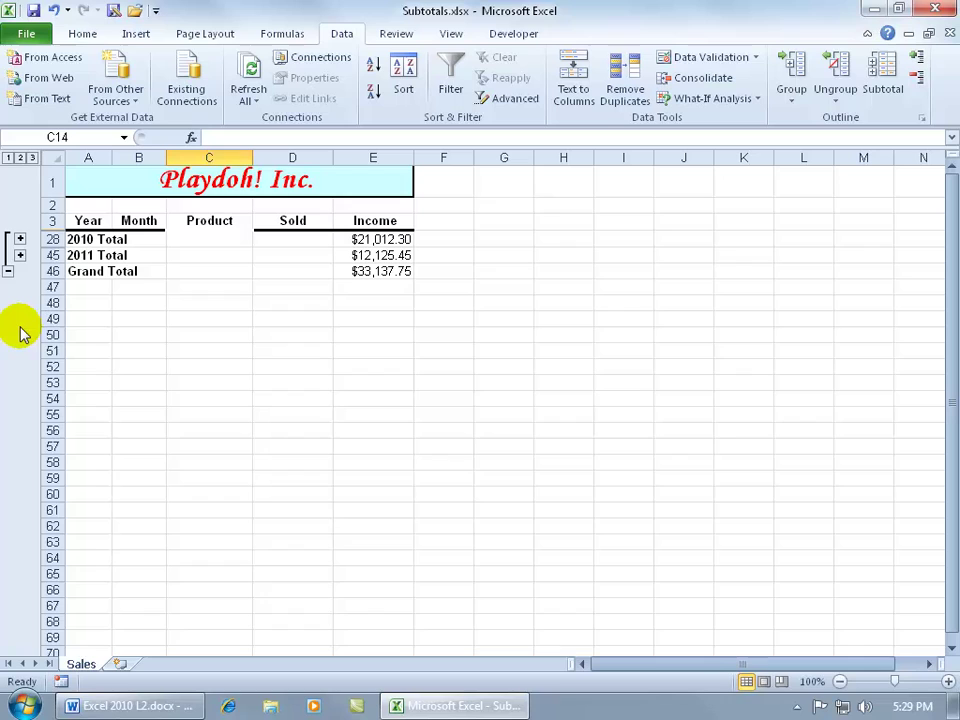
left_click(8, 158)
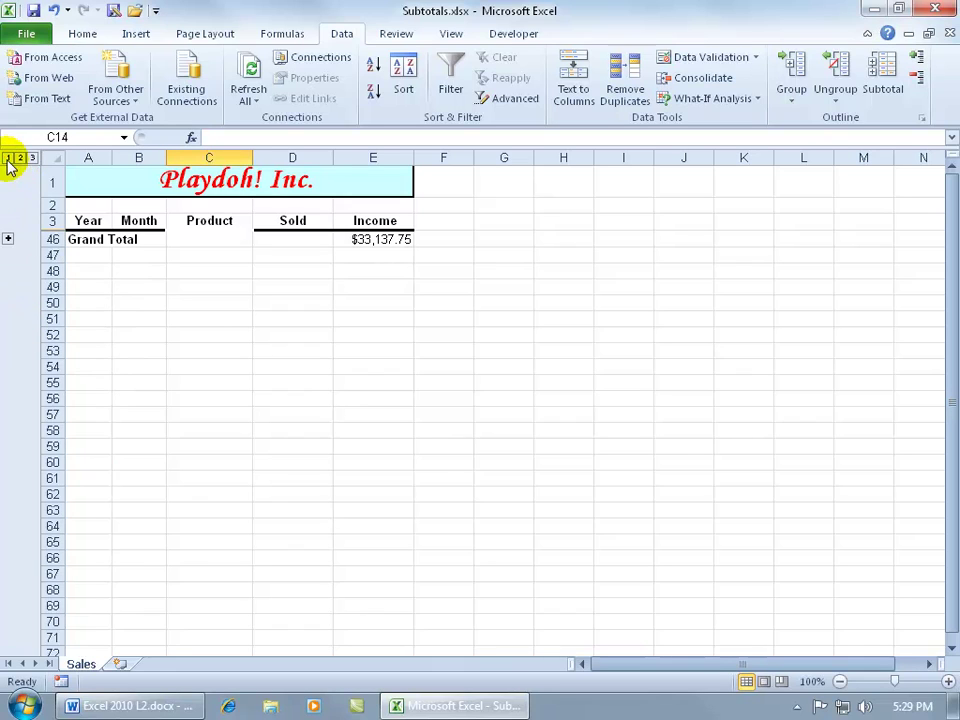
left_click(20, 158)
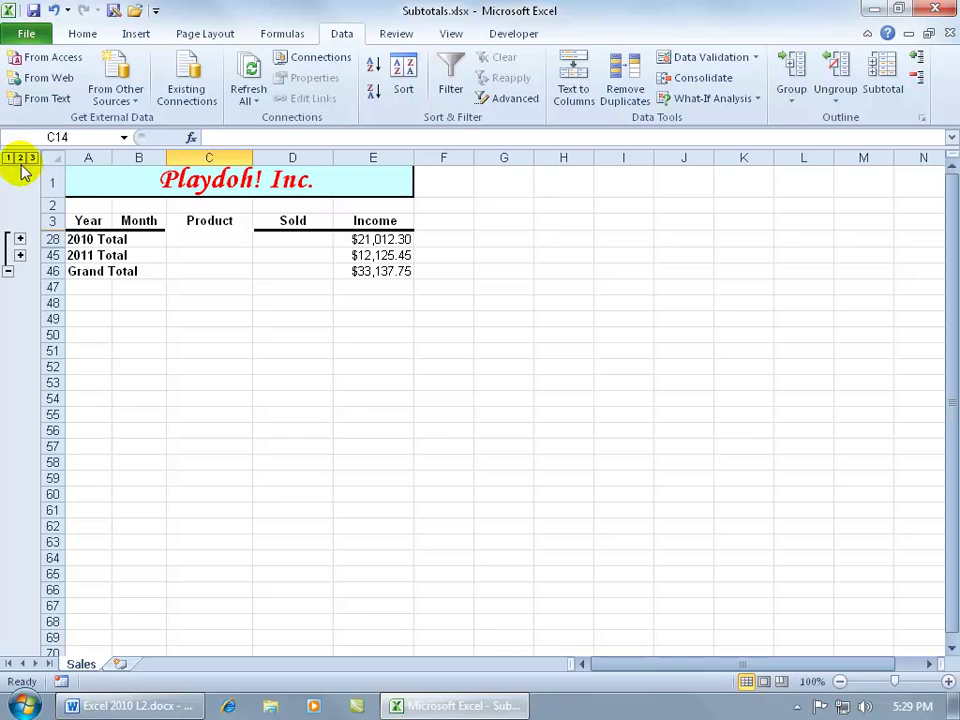
left_click(33, 158)
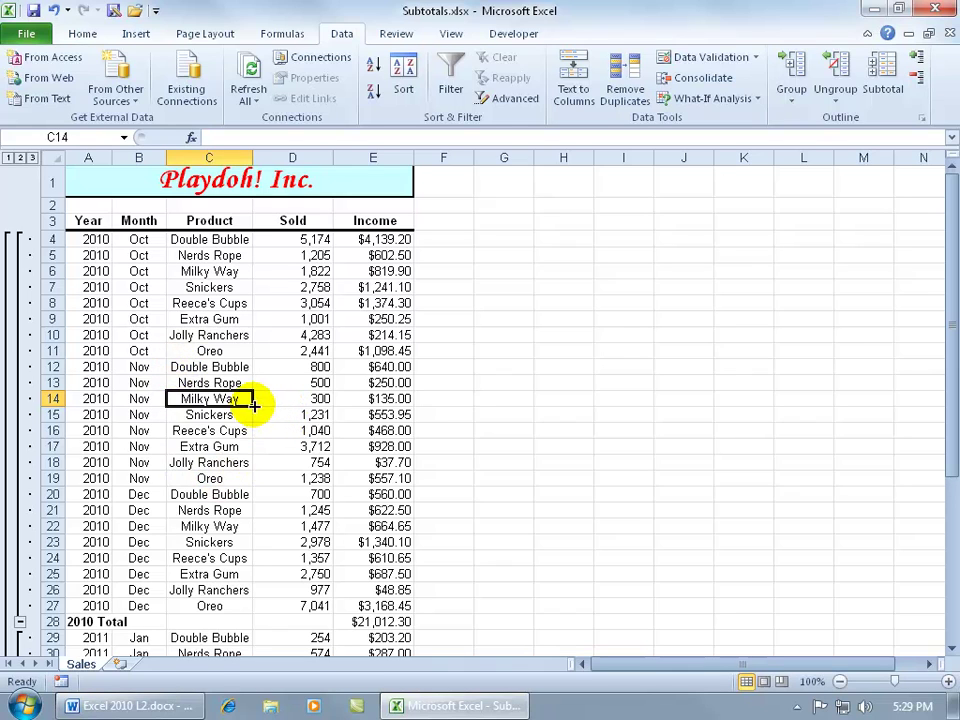
- Add a second set of subtotals summing Income at each change in Month, without replacing the current subtotals
left_click(184, 336)
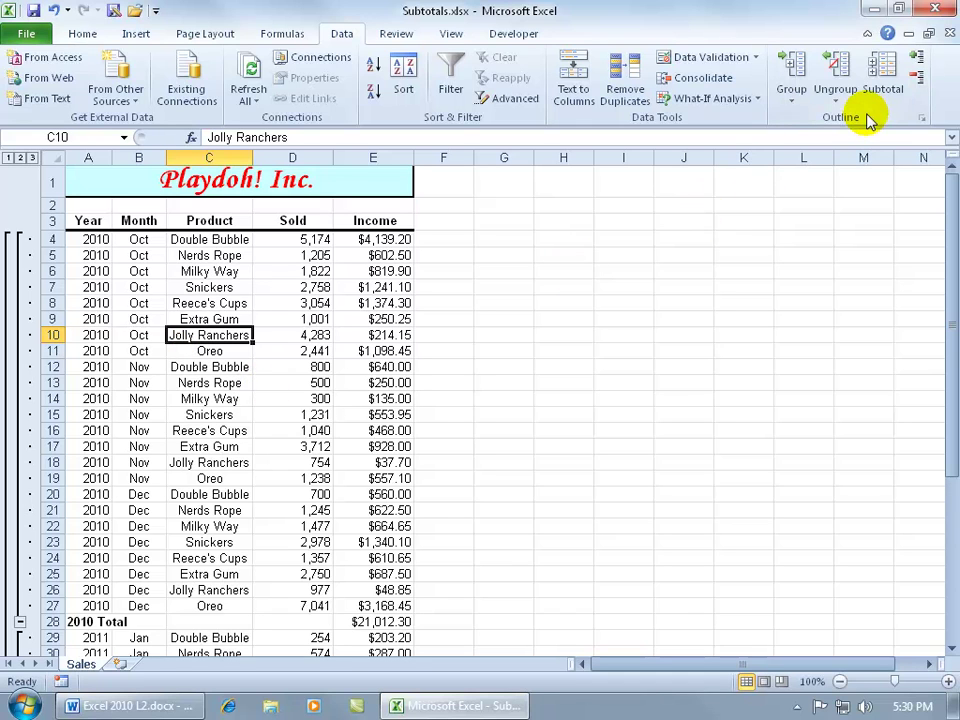
left_click(883, 76)
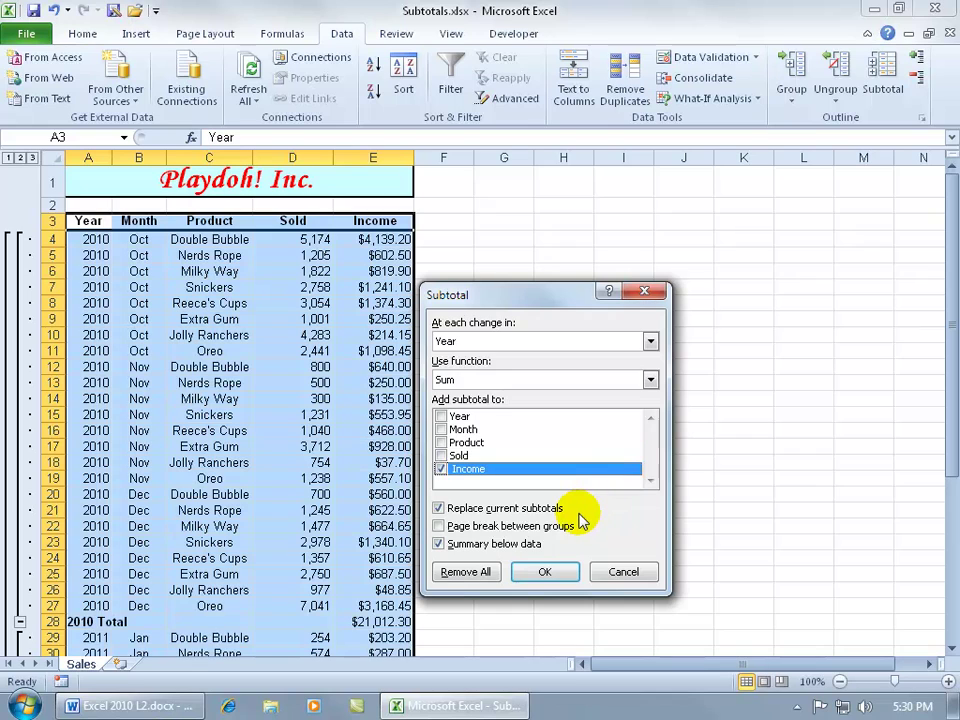
left_click(651, 341)
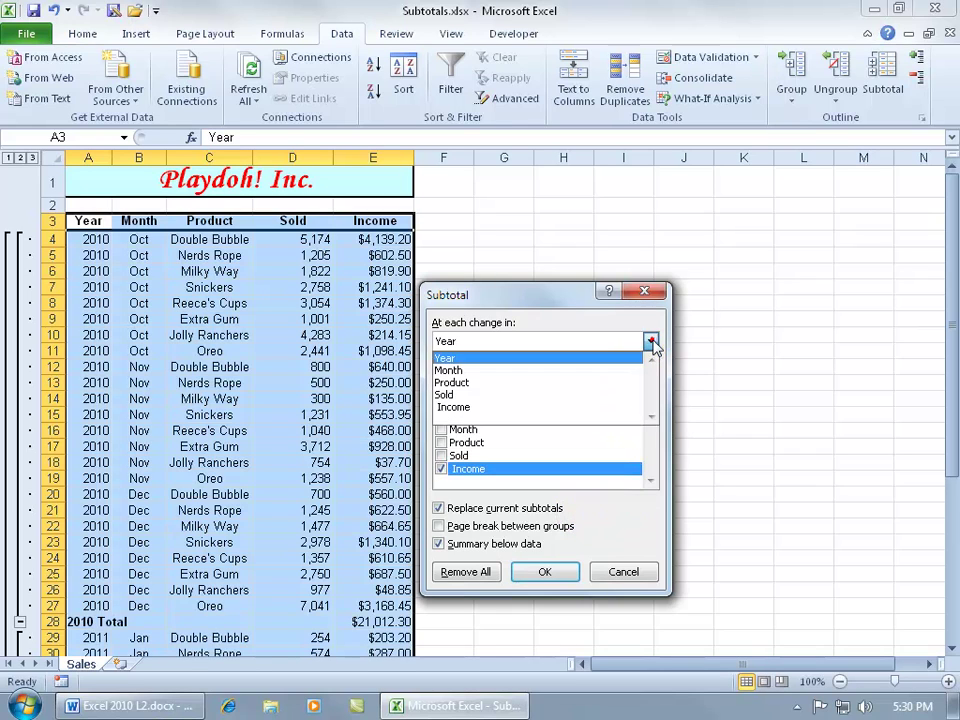
left_click(612, 371)
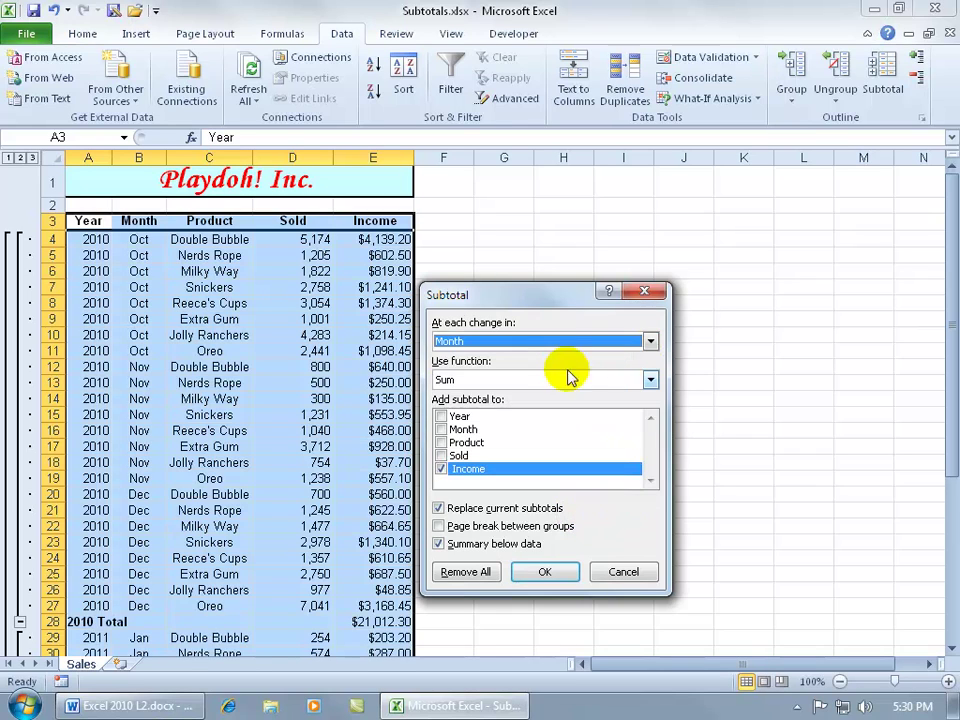
left_click(439, 509)
left_click(548, 569)
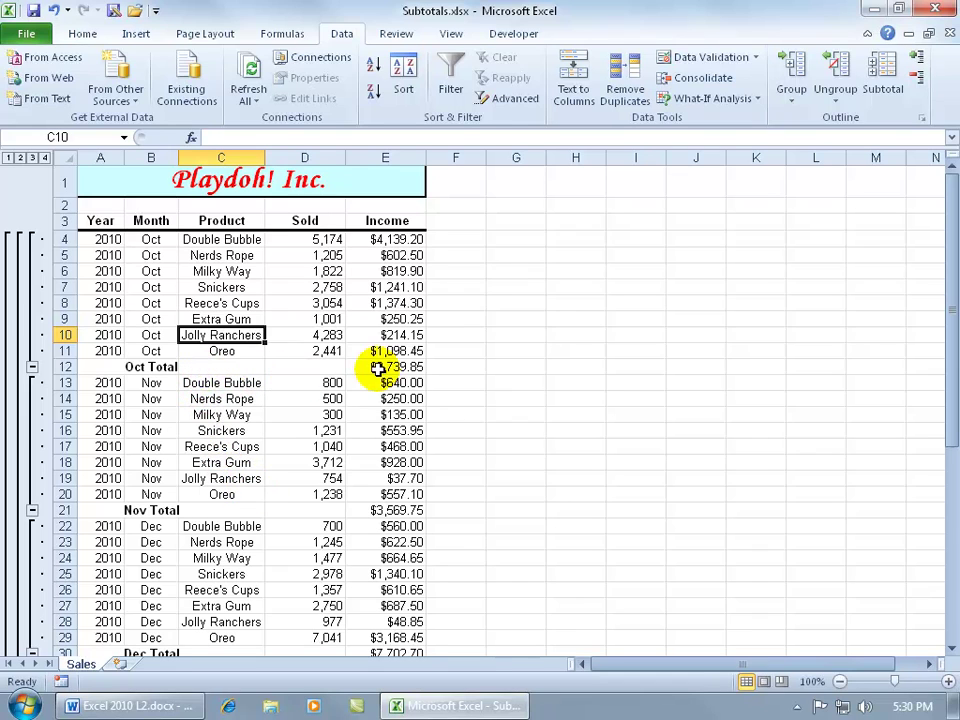
- Review the monthly and yearly totals by stepping the outline from level 1 up to level 4
left_click_drag(955, 375, 950, 487)
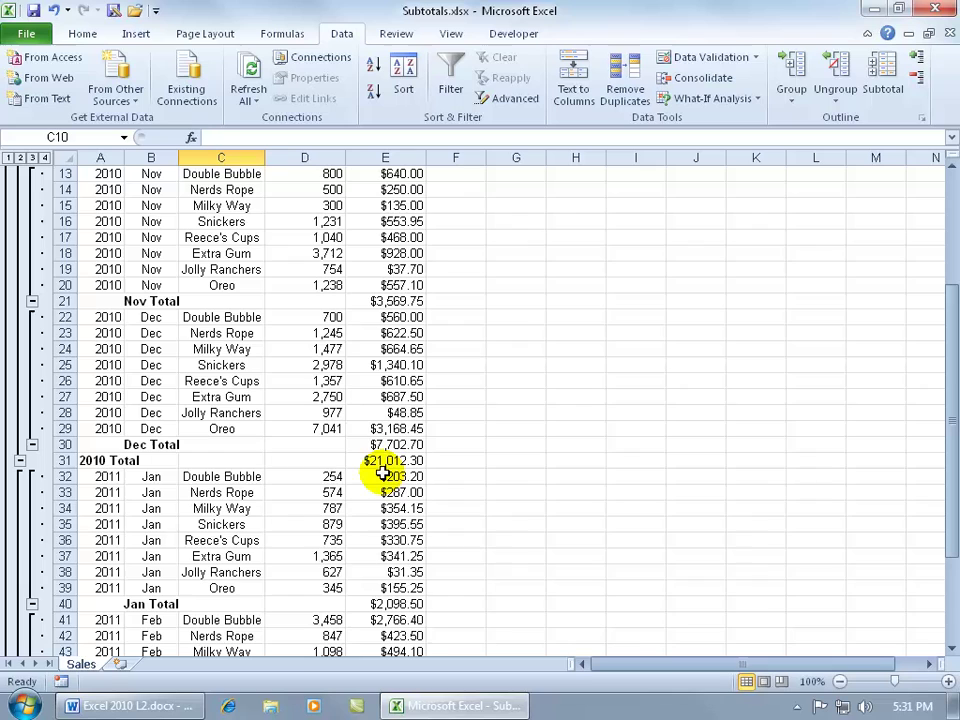
left_click(8, 158)
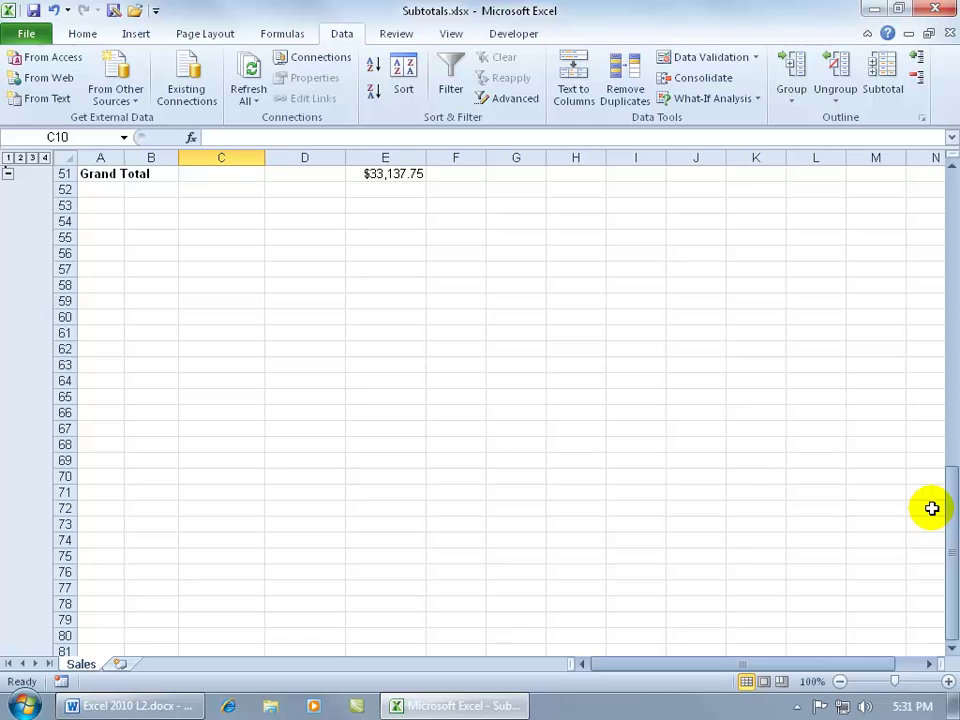
left_click_drag(950, 520, 950, 213)
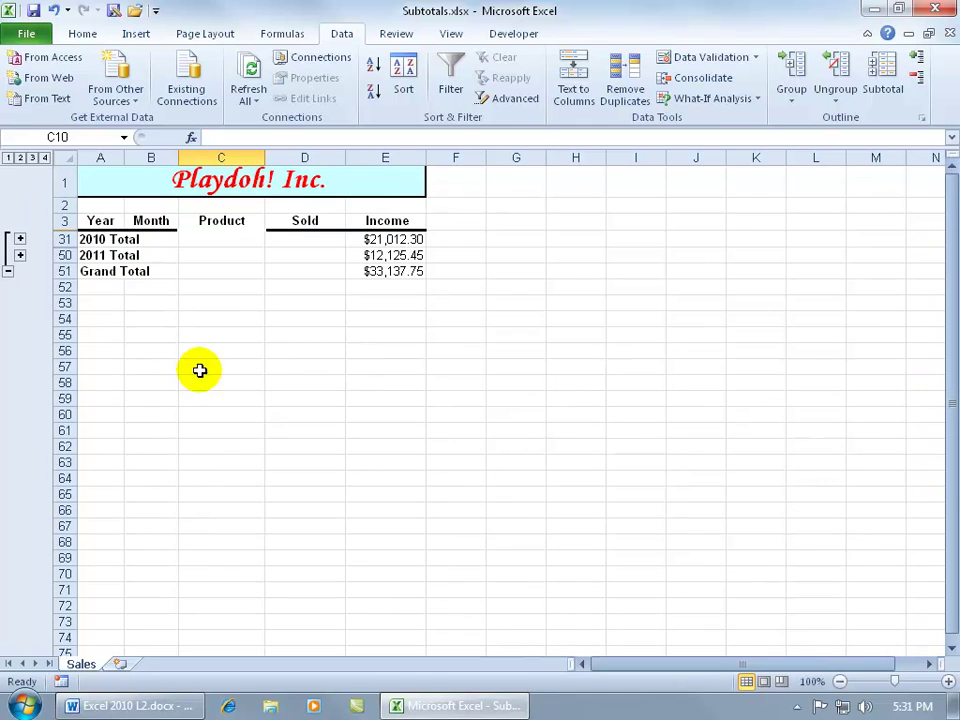
left_click(31, 158)
left_click(31, 158)
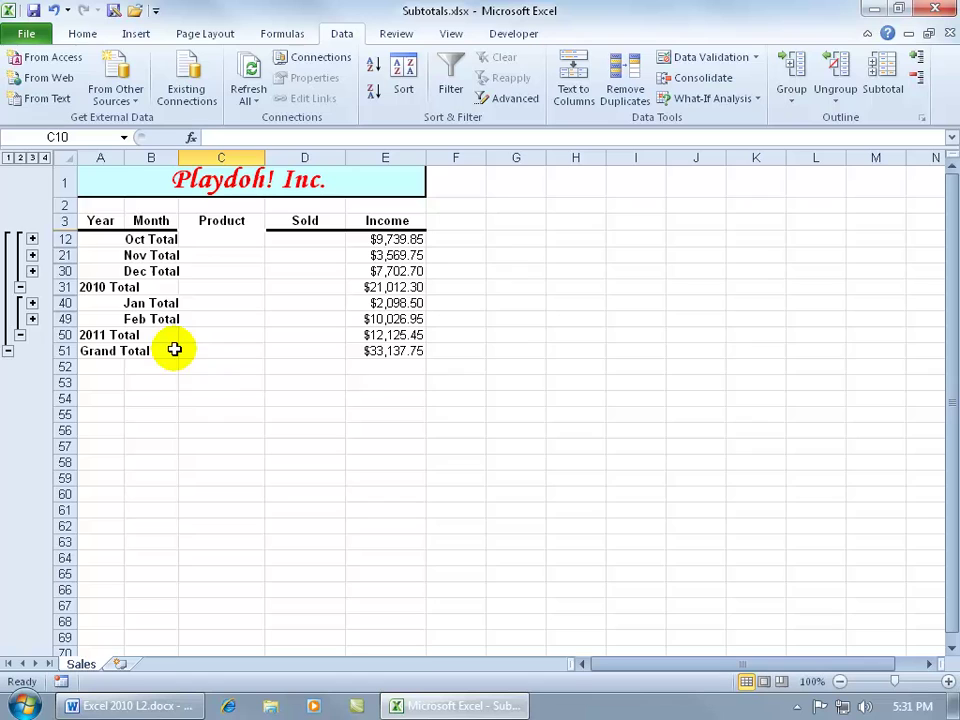
left_click(44, 158)
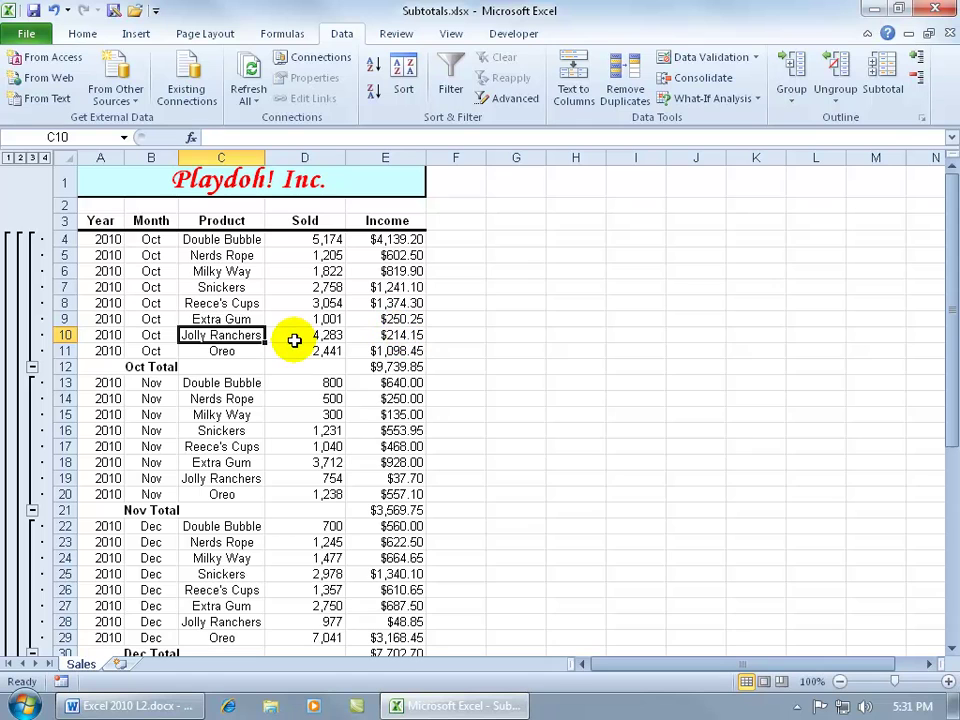
- Remove all subtotals from the sales list
left_click(880, 76)
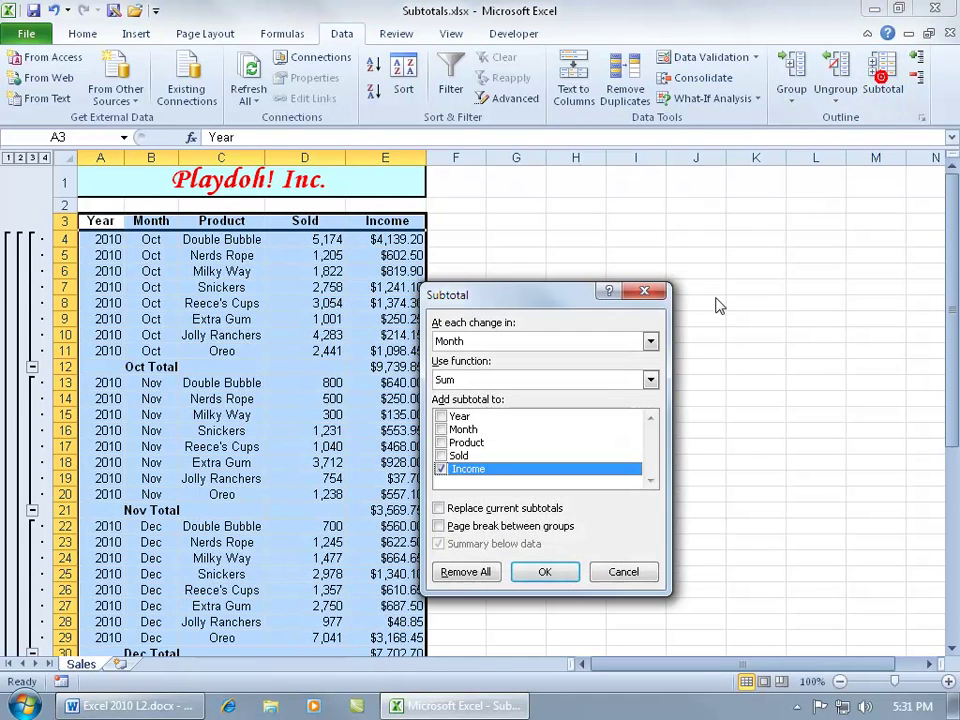
left_click(466, 572)
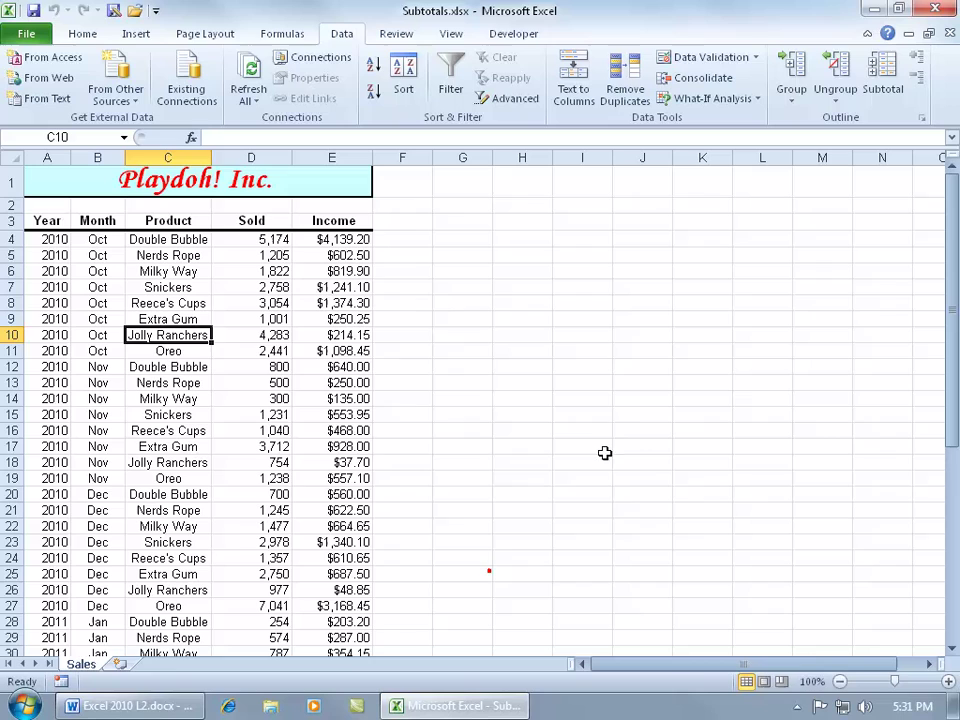